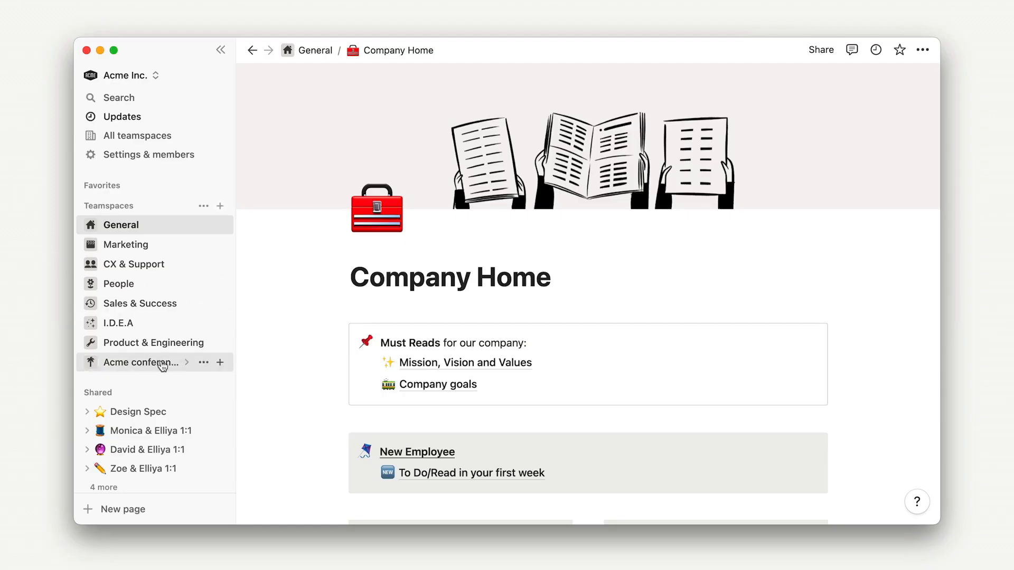
Step: Create a new private page titled "SF Office Manual" and continue into its body
{"action": "scroll", "coordinate": [162, 365], "scroll_direction": "down", "scroll_amount": 5}
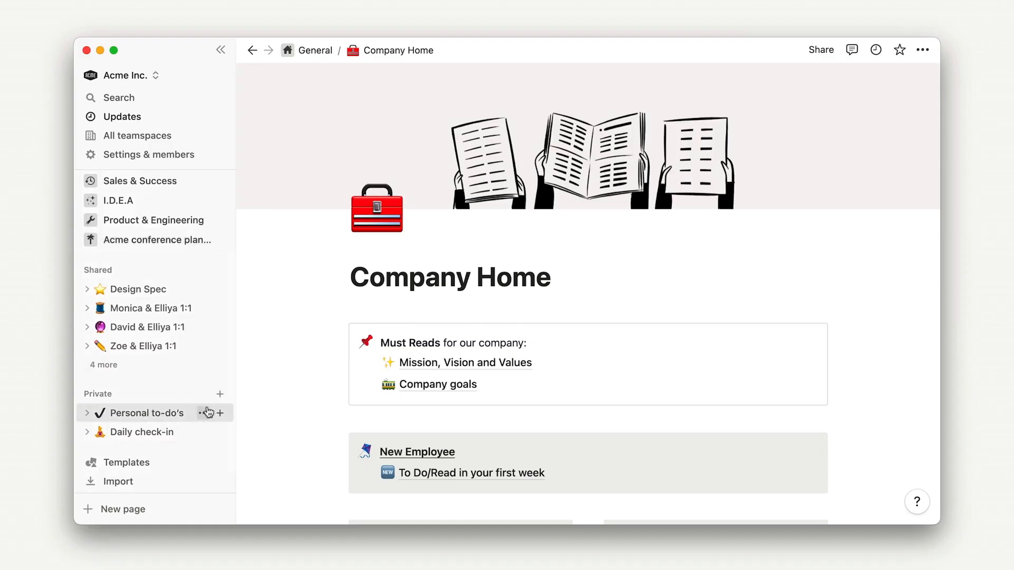
{"action": "left_click", "coordinate": [220, 396]}
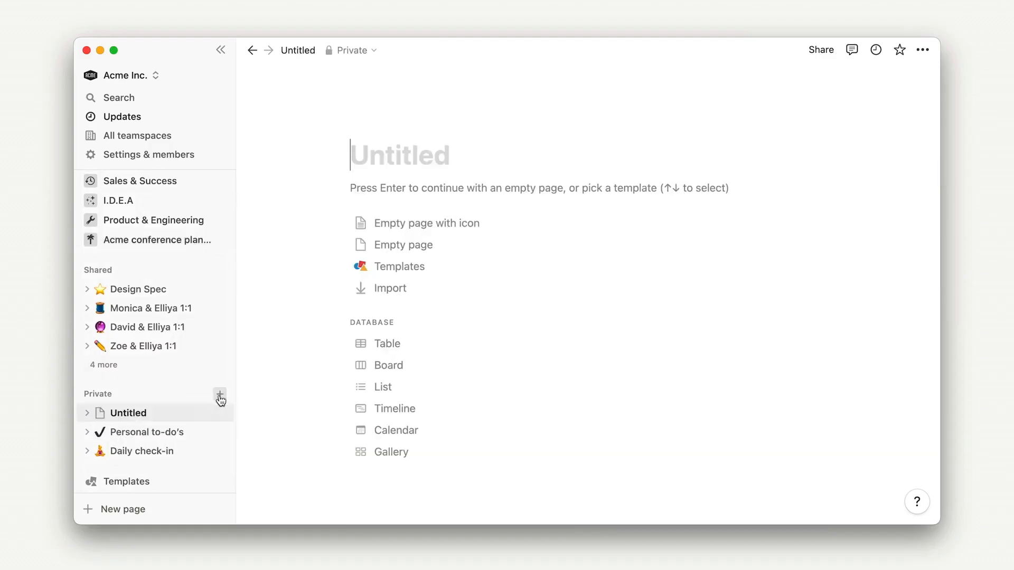
{"action": "type", "text": "SF Office Manu"}
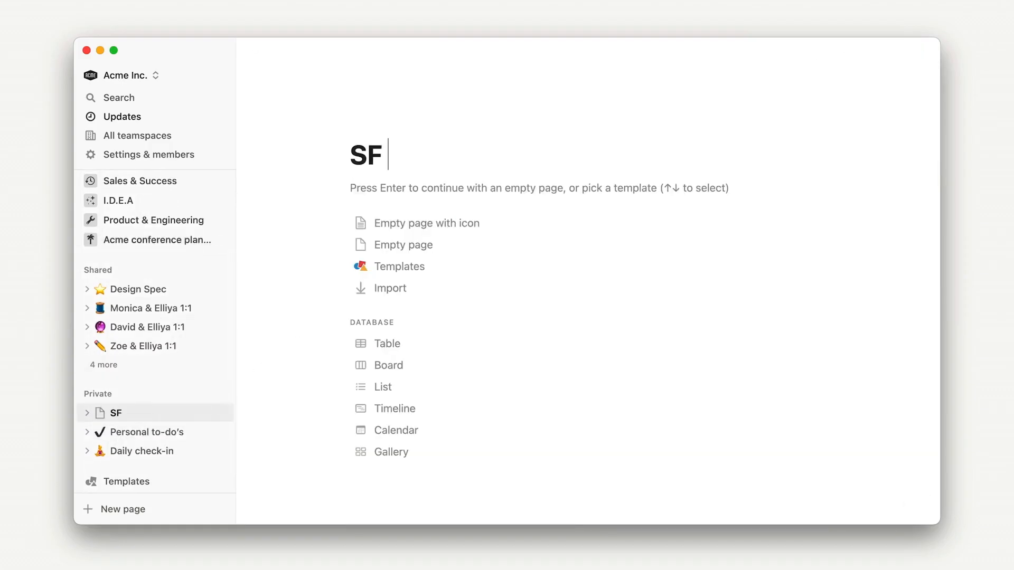
{"action": "type", "text": "al"}
{"action": "key", "text": "Return"}
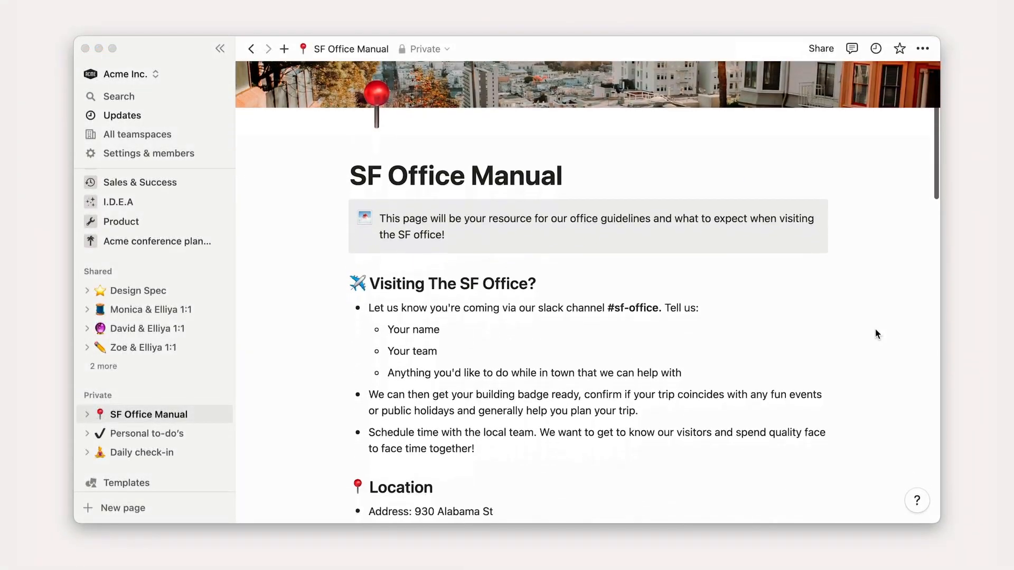
Step: Review the SF Office Manual's content from the visiting guidelines through the location, Wifi and Office Pictures sections
{"action": "scroll", "coordinate": [876, 334], "scroll_direction": "down", "scroll_amount": 5}
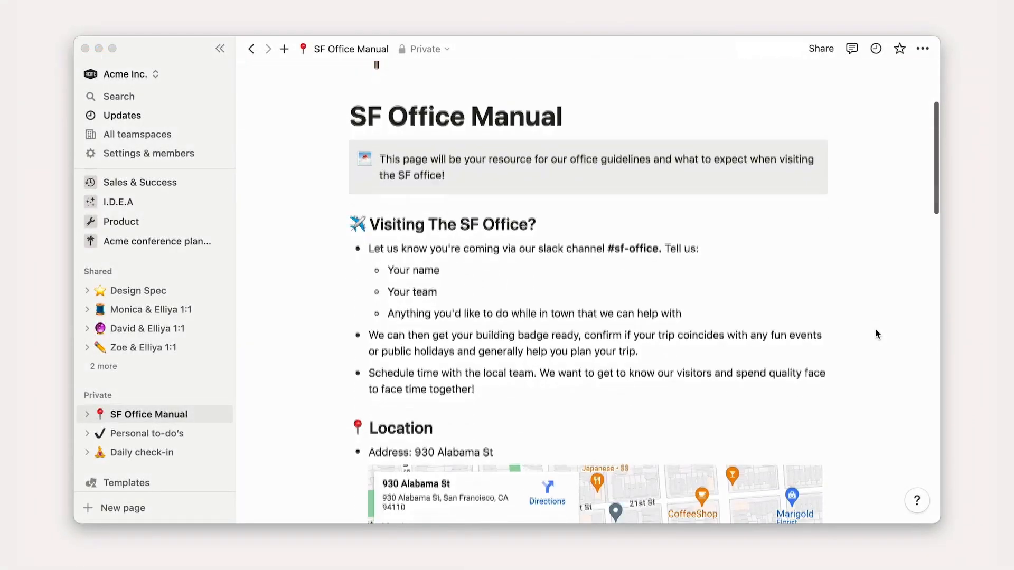
{"action": "scroll", "coordinate": [875, 331], "scroll_direction": "down", "scroll_amount": 4}
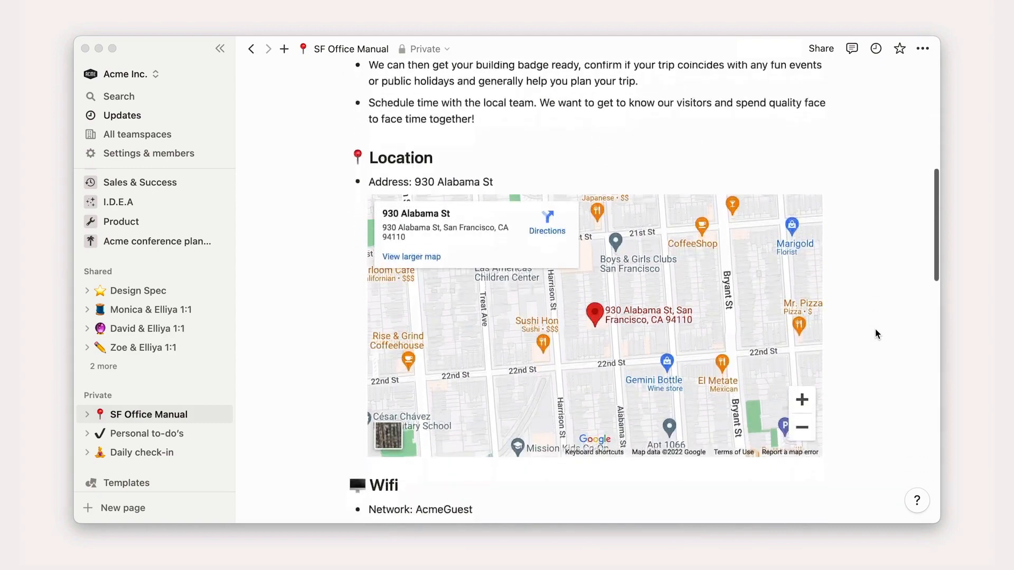
{"action": "scroll", "coordinate": [876, 334], "scroll_direction": "down", "scroll_amount": 3}
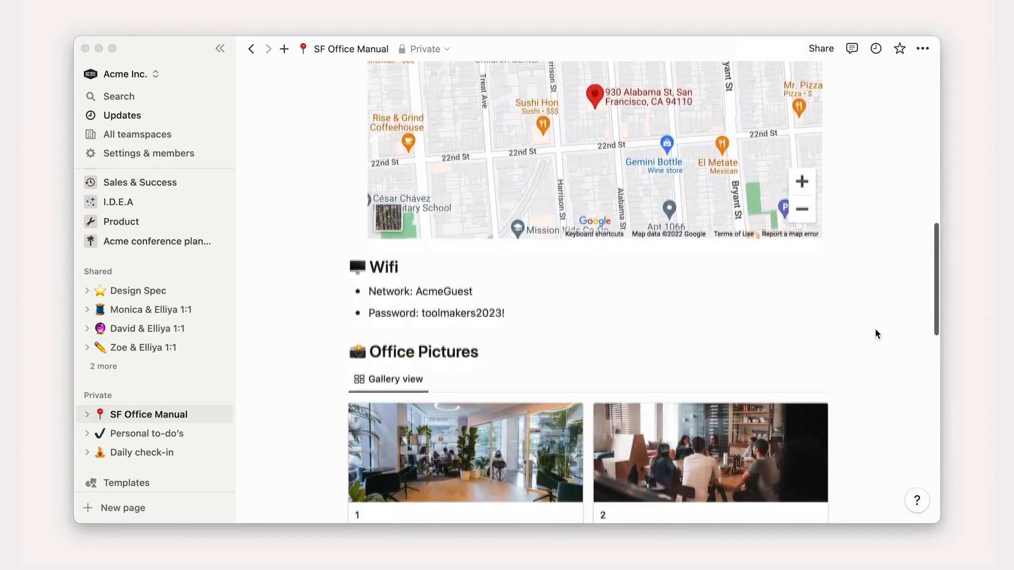
{"action": "scroll", "coordinate": [875, 333], "scroll_direction": "up", "scroll_amount": 6}
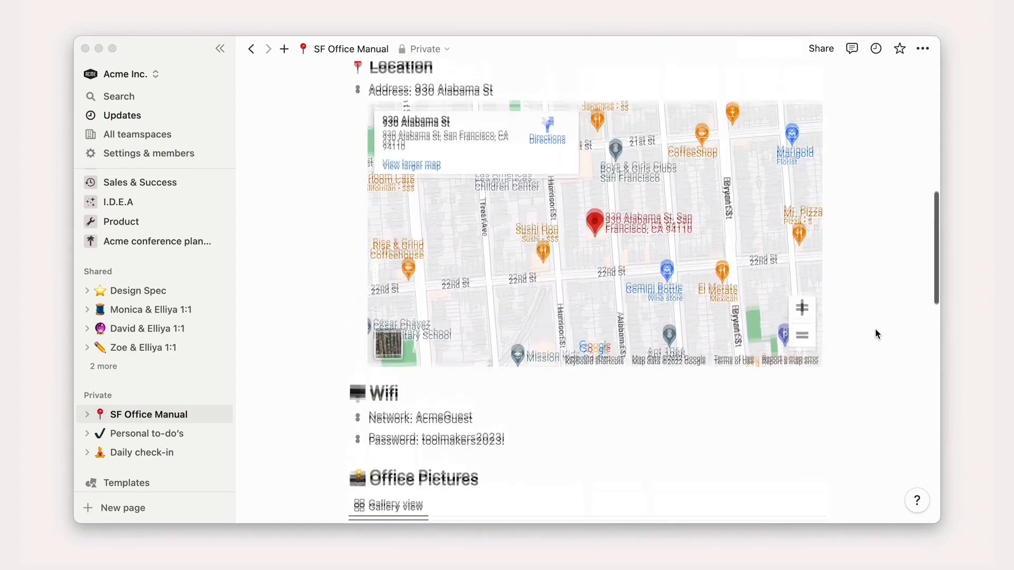
{"action": "scroll", "coordinate": [876, 334], "scroll_direction": "up", "scroll_amount": 7}
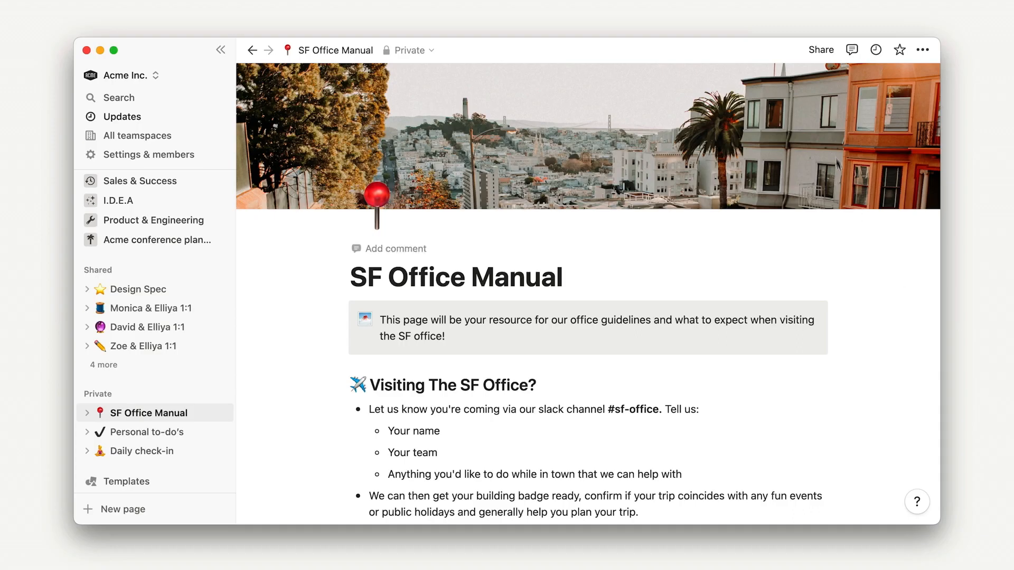
Step: Invite a colleague to the SF Office Manual with Full access and the message "Can you review this for our new office?"
{"action": "left_click", "coordinate": [818, 51]}
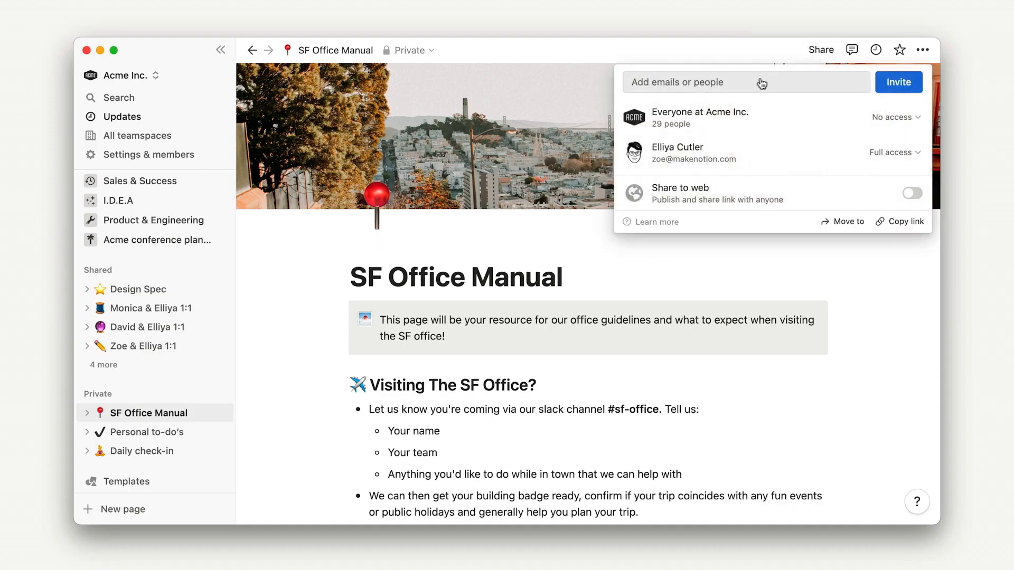
{"action": "left_click", "coordinate": [745, 83]}
{"action": "type", "text": "monica"}
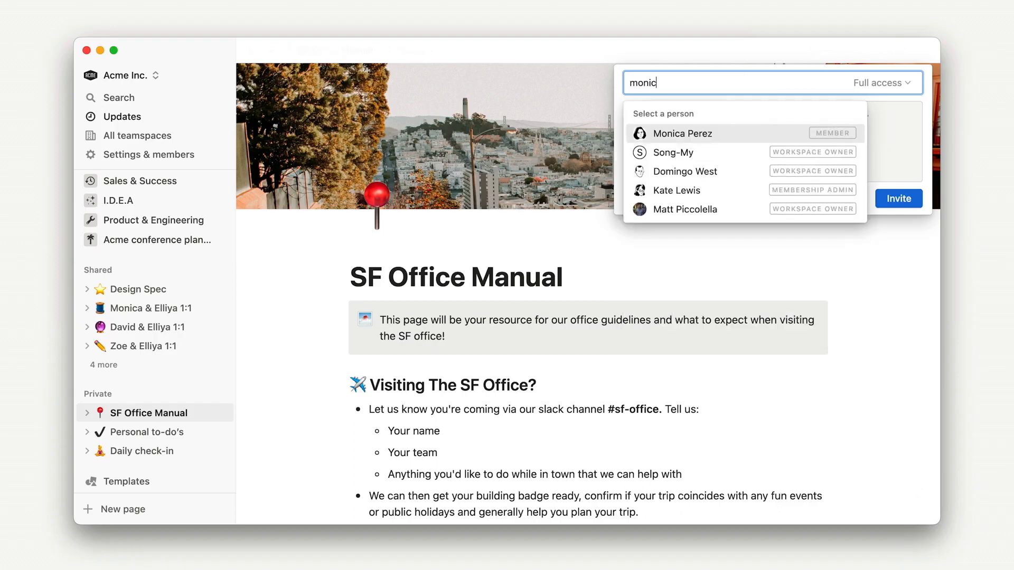
{"action": "key", "text": "Return"}
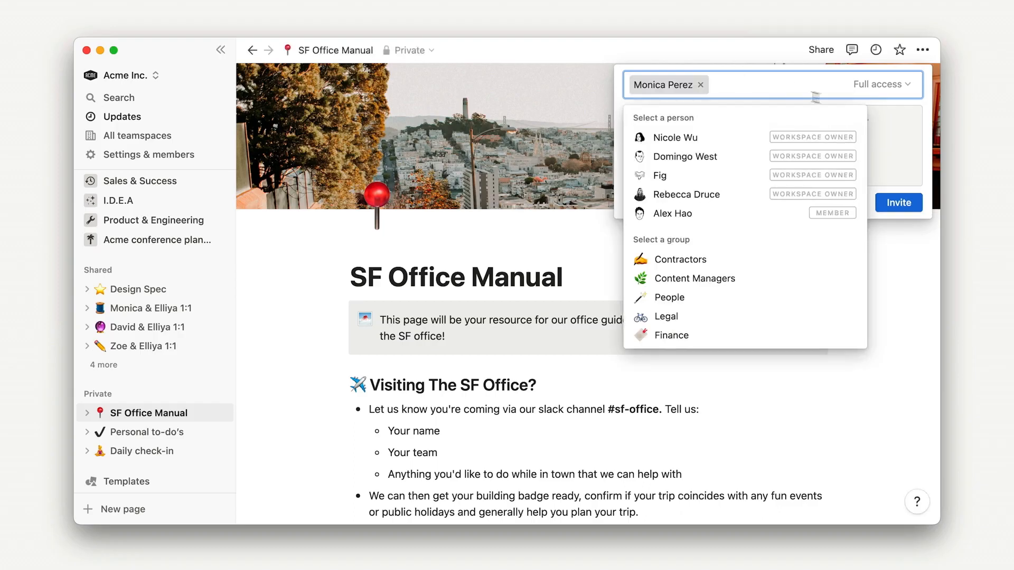
{"action": "left_click", "coordinate": [885, 129]}
{"action": "type", "text": "Can you review this for our new office?"}
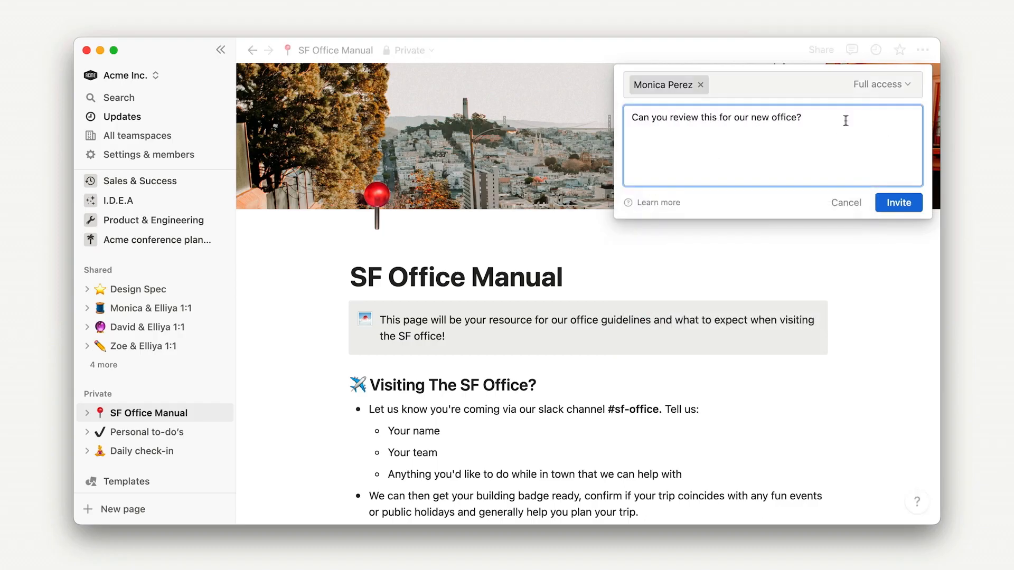
{"action": "left_click", "coordinate": [880, 84]}
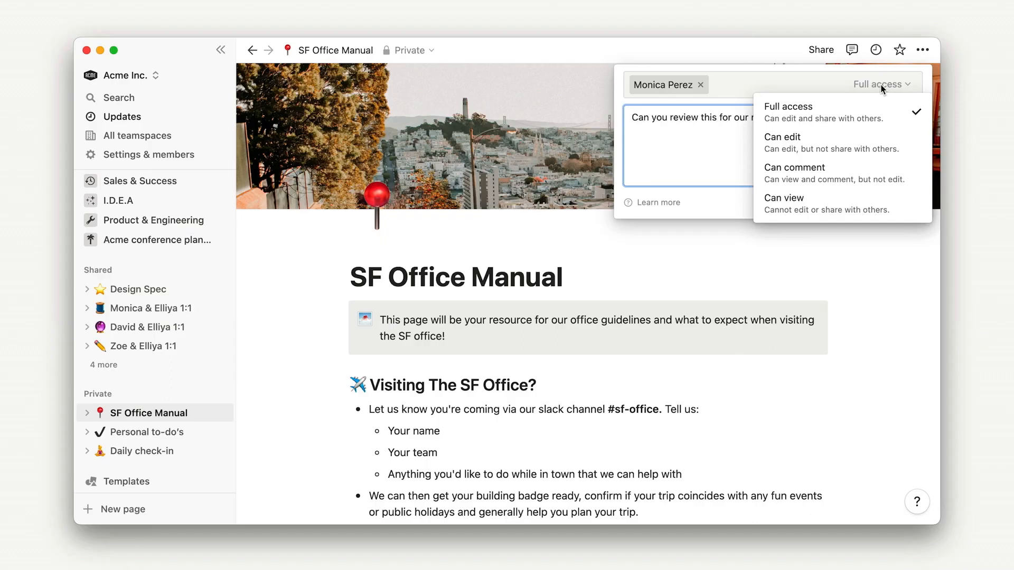
{"action": "left_click", "coordinate": [857, 117]}
{"action": "left_click", "coordinate": [897, 207]}
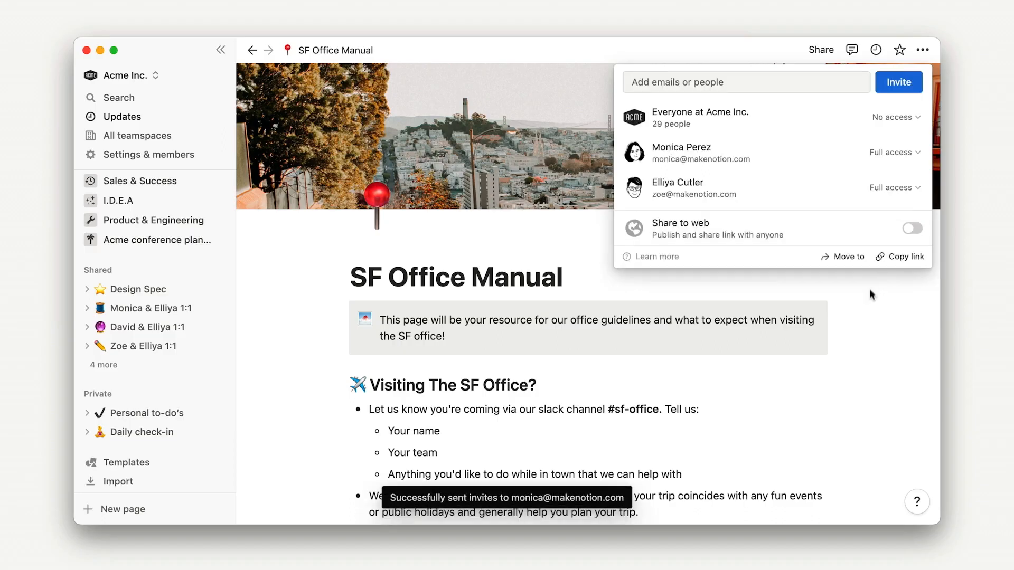
{"action": "left_click", "coordinate": [870, 317]}
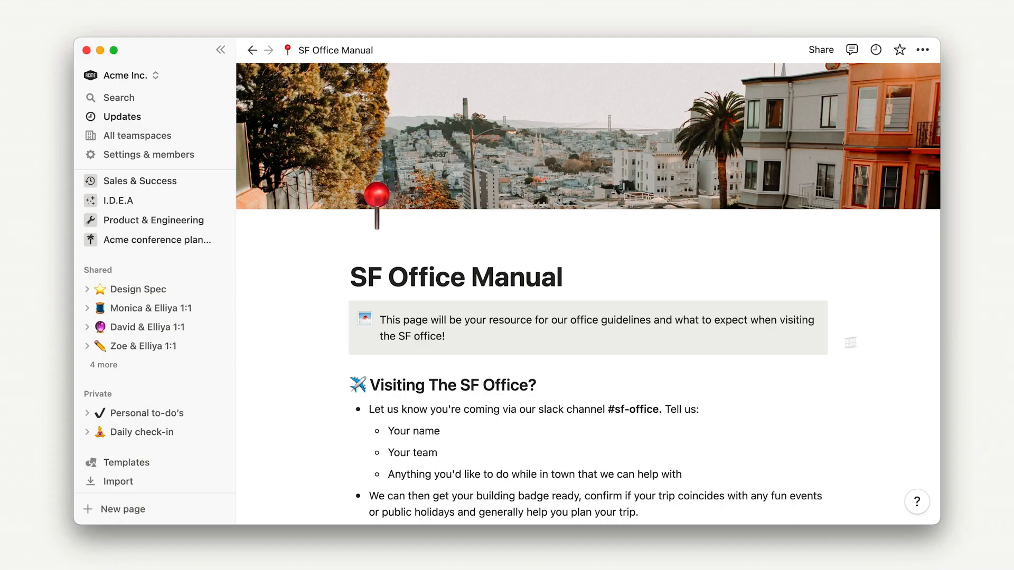
Step: Pin the SF Office Manual among the shared pages in the sidebar and add it to favorites
{"action": "left_click", "coordinate": [127, 368]}
{"action": "mouse_move", "coordinate": [306, 305]}
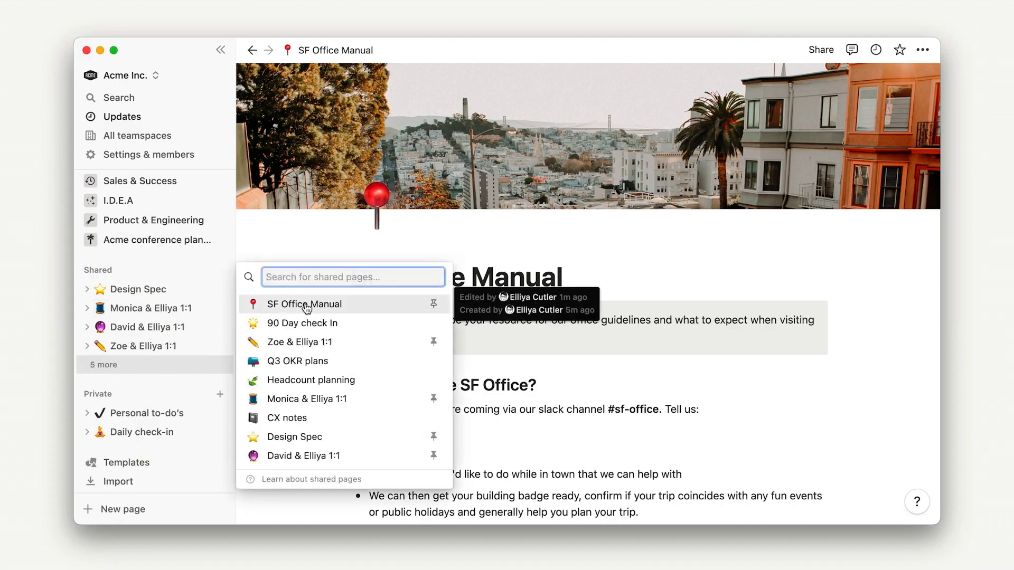
{"action": "left_click", "coordinate": [434, 307]}
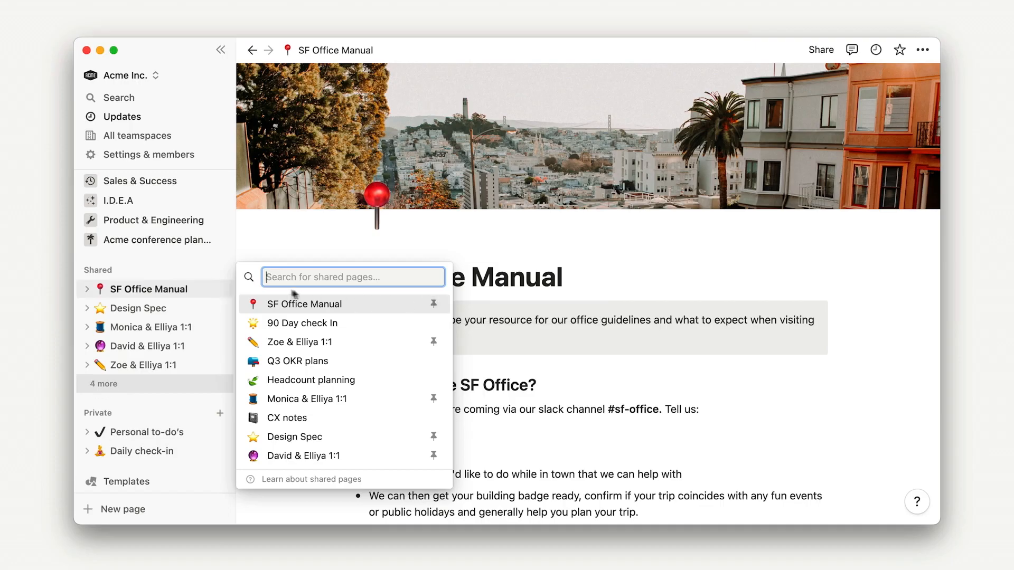
{"action": "left_click", "coordinate": [188, 275]}
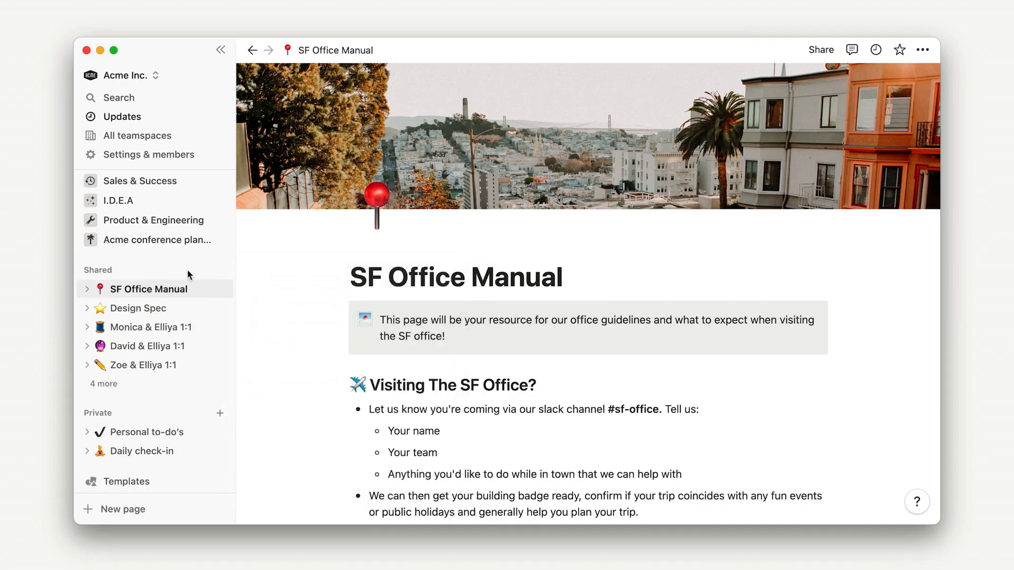
{"action": "left_click", "coordinate": [900, 51]}
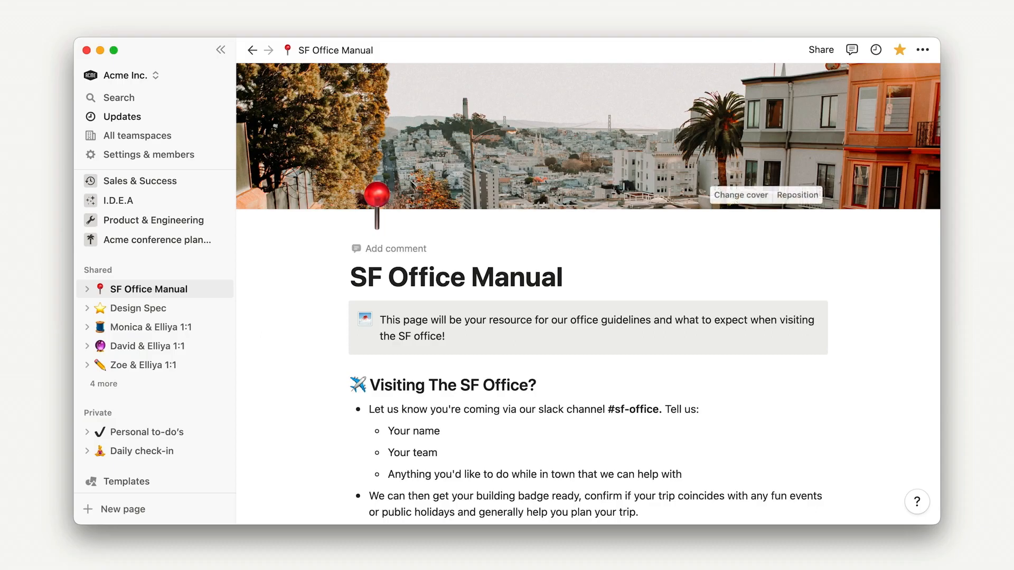
Step: Post the page comment "Is this ready?" under the SF Office Manual title
{"action": "left_click", "coordinate": [387, 252]}
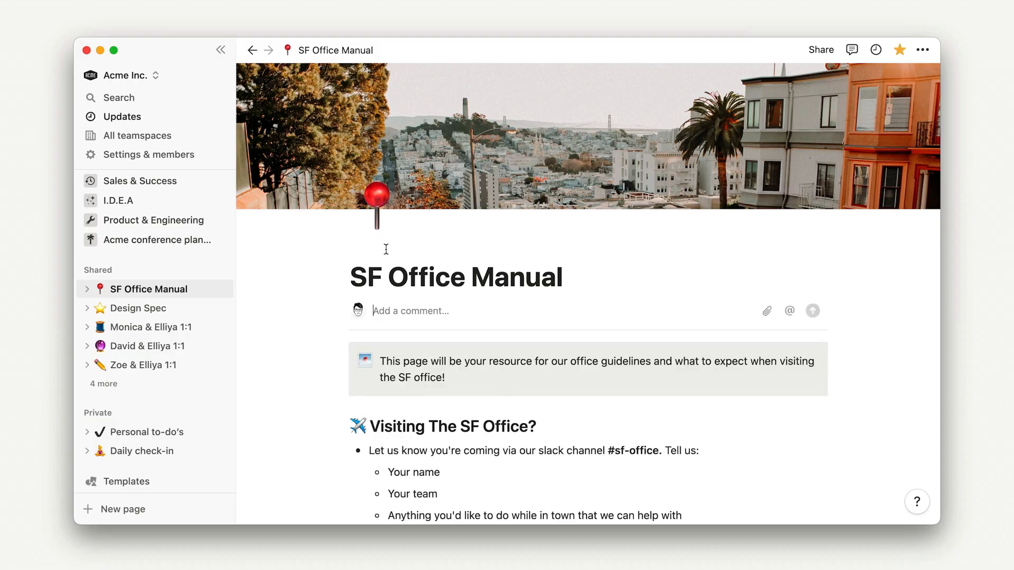
{"action": "type", "text": "Is this re"}
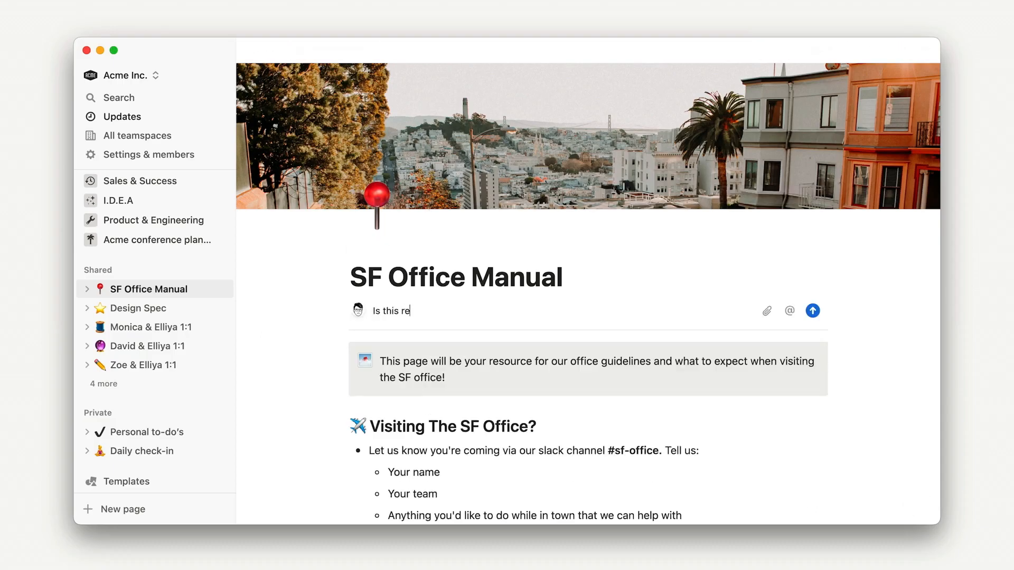
{"action": "type", "text": "ady?"}
{"action": "key", "text": "Return"}
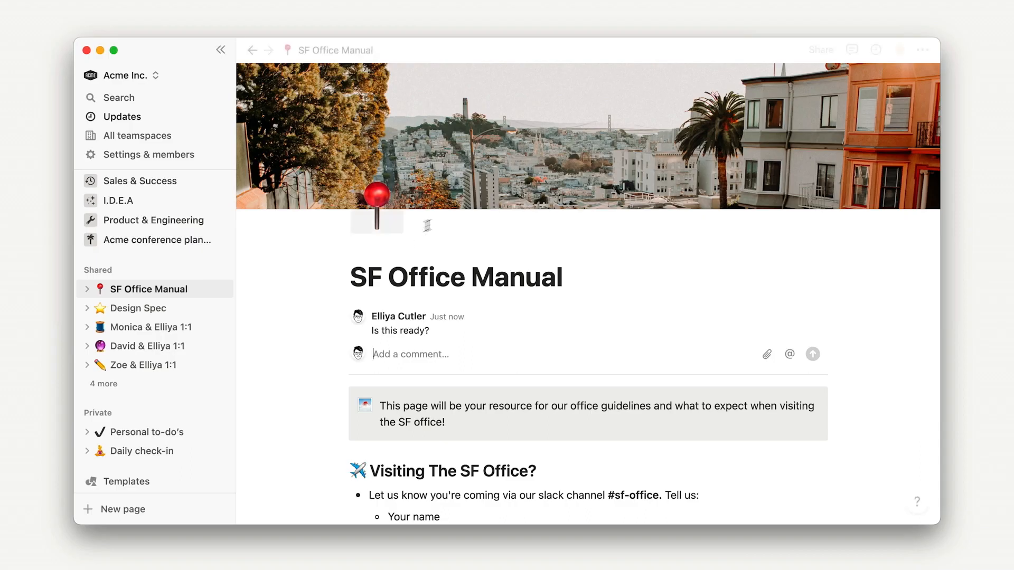
Step: Move the SF Office Manual page into the General teamspace
{"action": "left_click", "coordinate": [922, 50]}
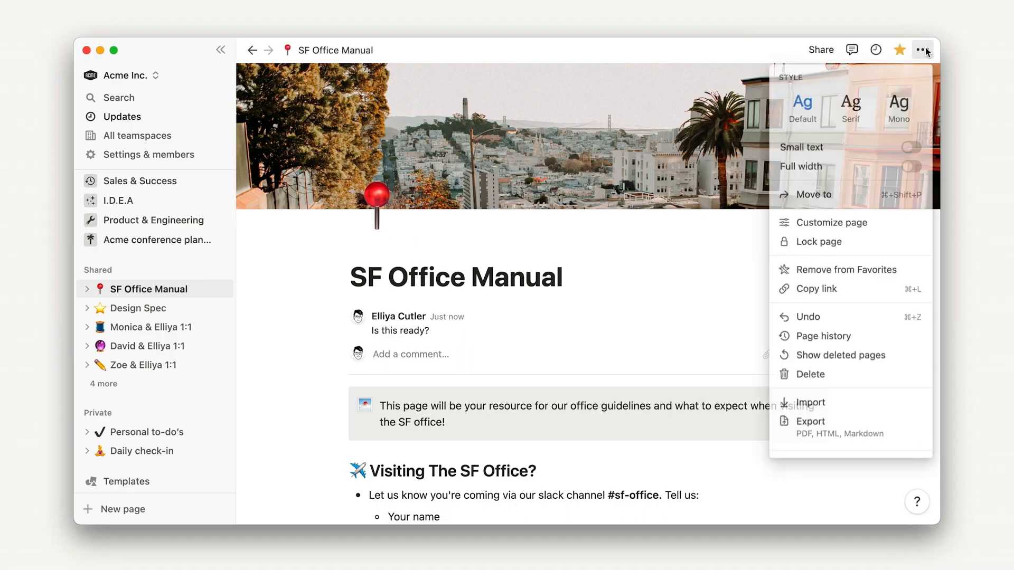
{"action": "left_click", "coordinate": [842, 195]}
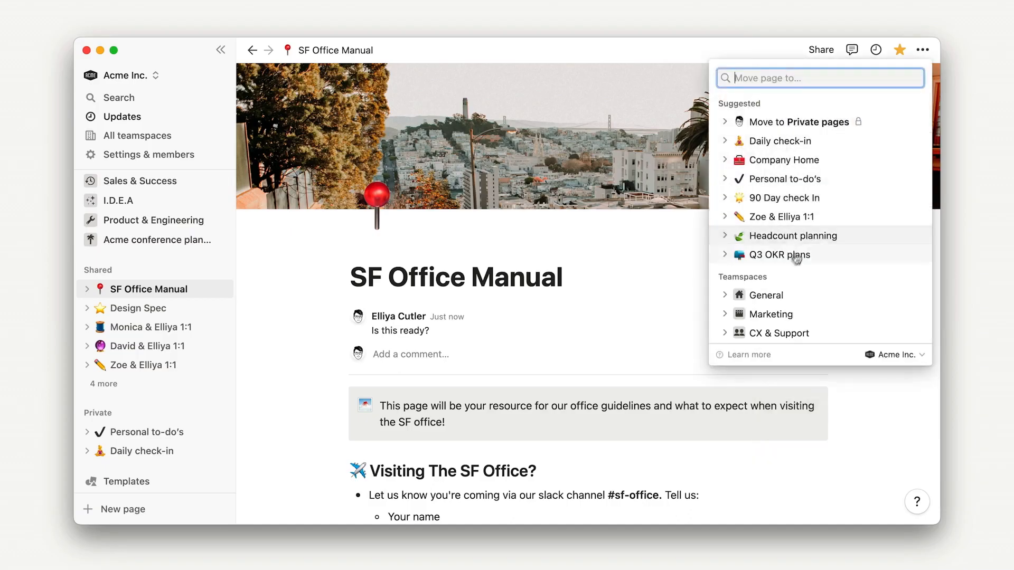
{"action": "left_click", "coordinate": [726, 297]}
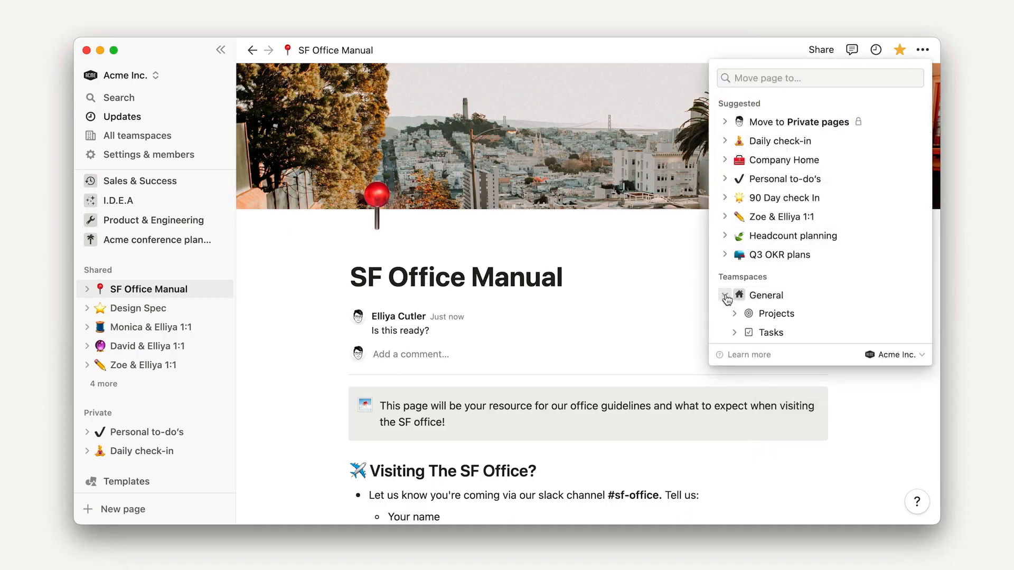
{"action": "left_click", "coordinate": [771, 295]}
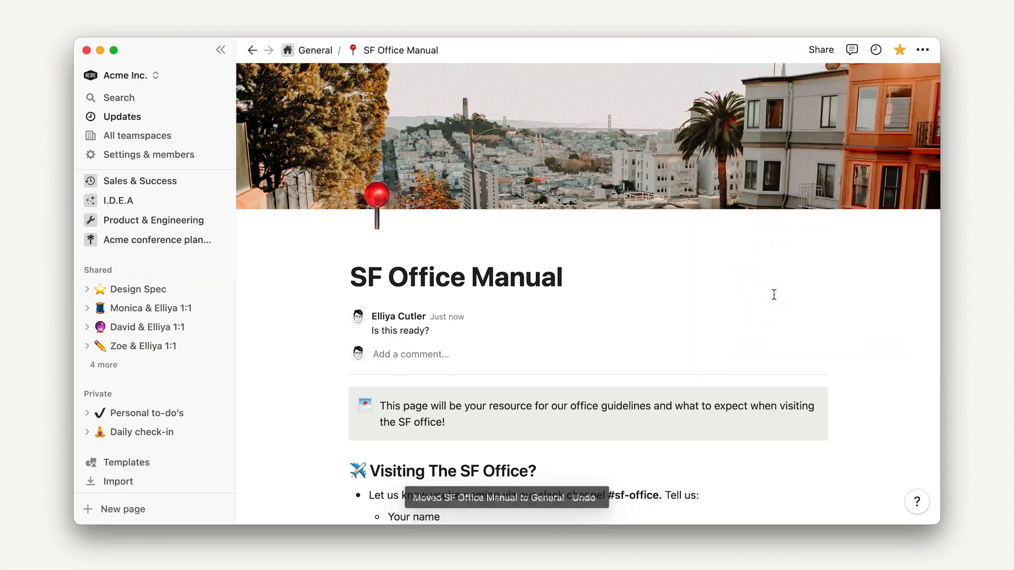
Step: Set the access of Members of General on the SF Office Manual page to "Can edit"
{"action": "left_click", "coordinate": [821, 51]}
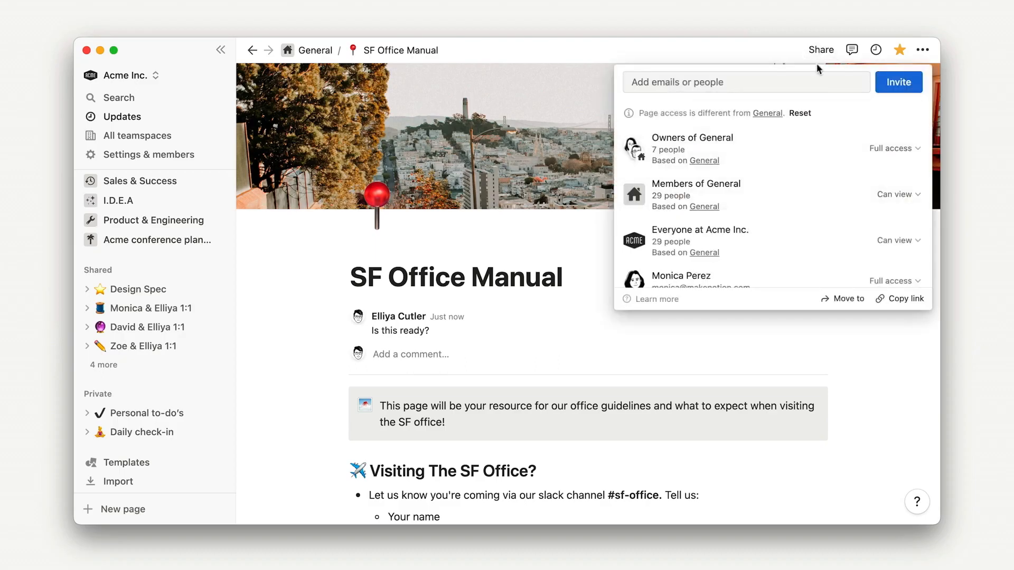
{"action": "mouse_move", "coordinate": [800, 156]}
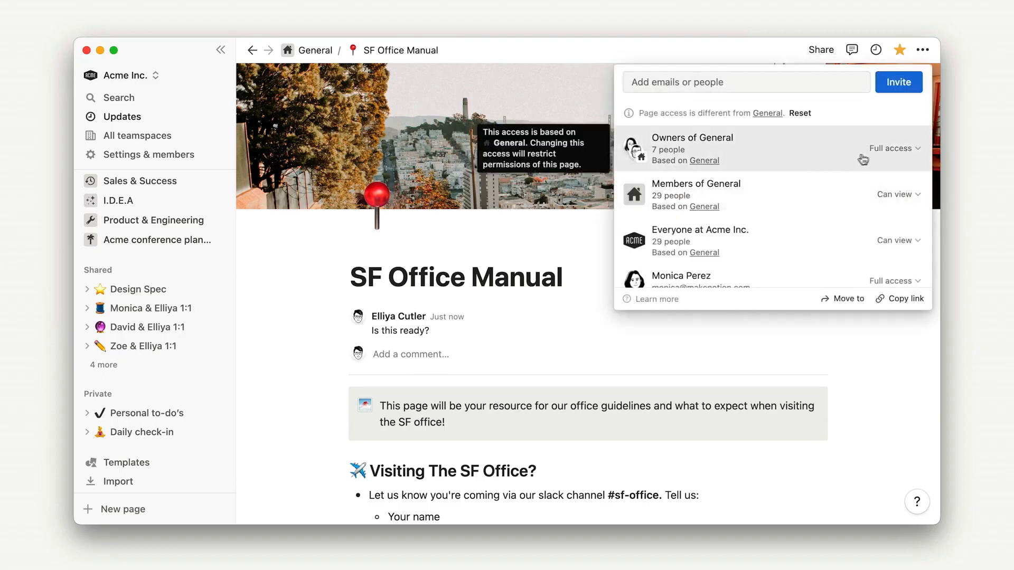
{"action": "mouse_move", "coordinate": [814, 209]}
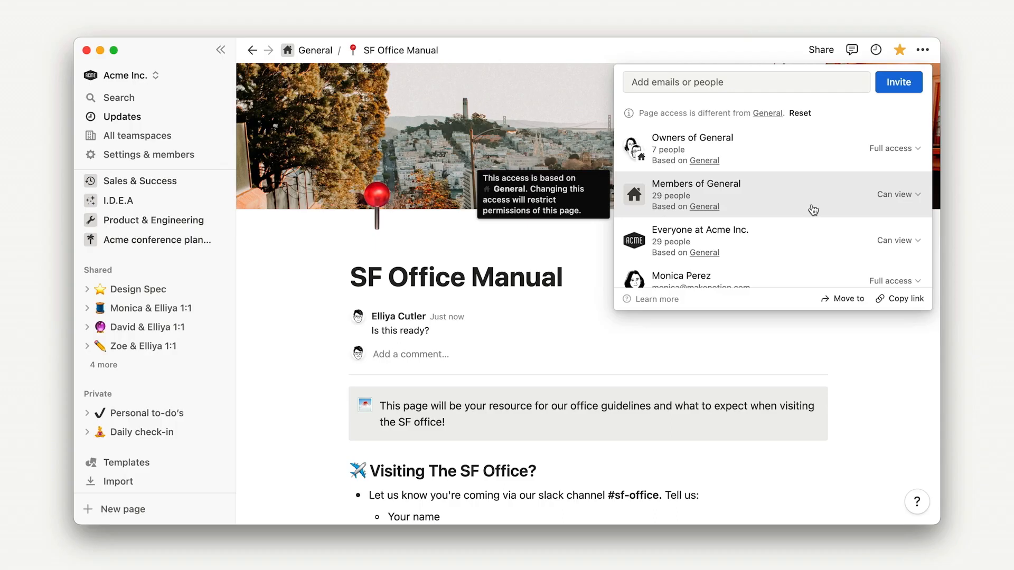
{"action": "left_click", "coordinate": [902, 200]}
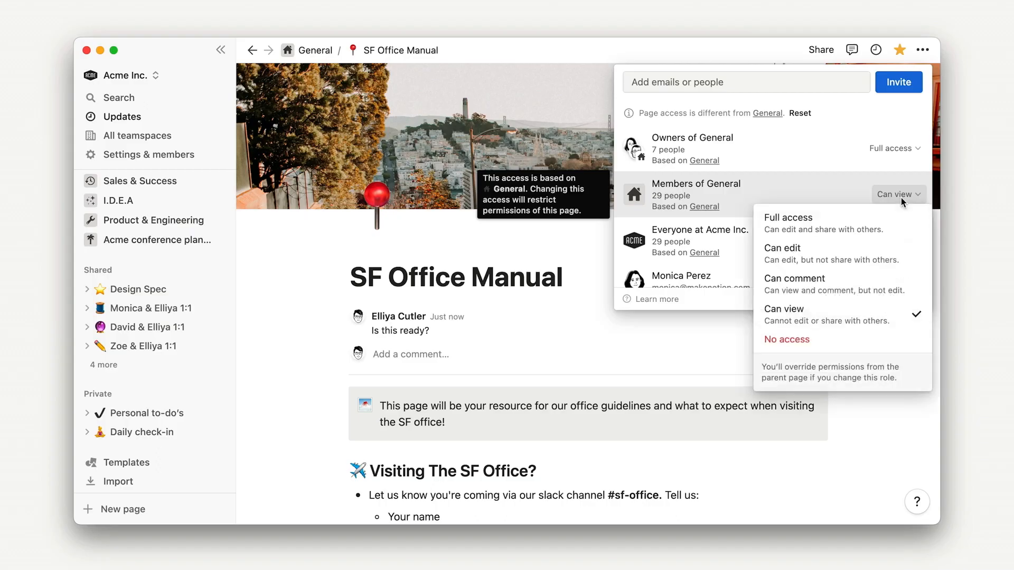
{"action": "left_click", "coordinate": [868, 259]}
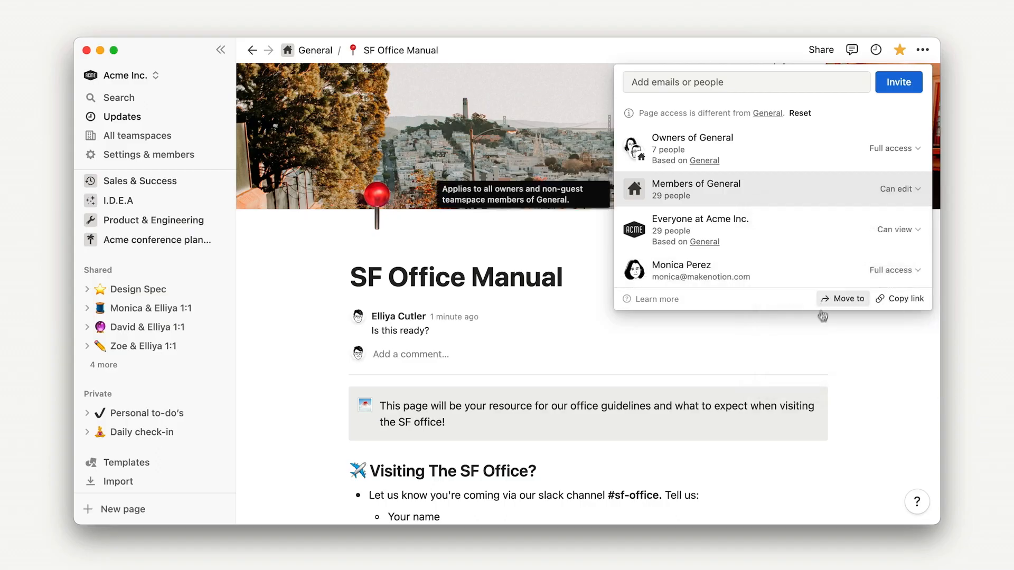
{"action": "left_click", "coordinate": [819, 331]}
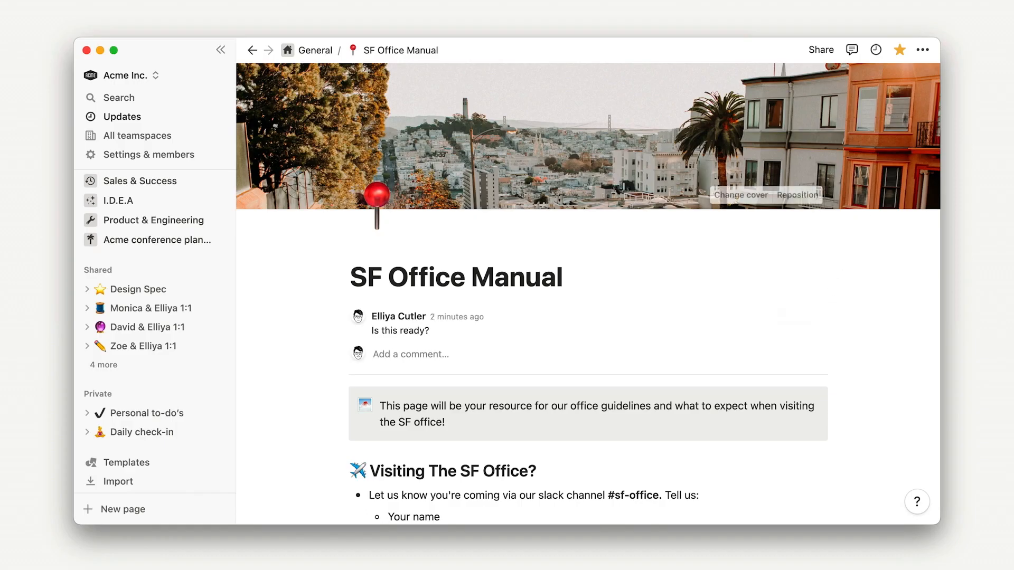
{"action": "left_click", "coordinate": [923, 50]}
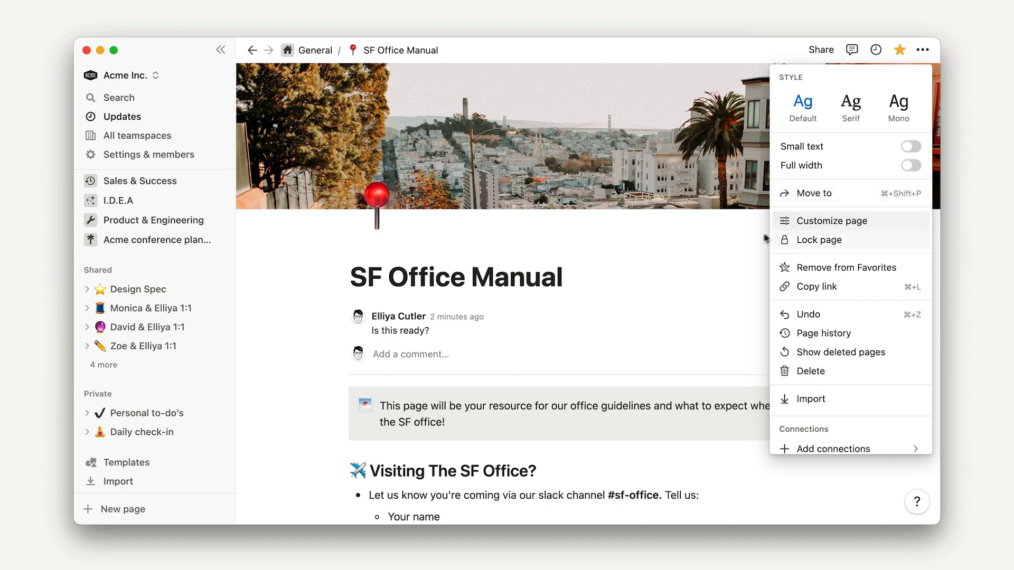
{"action": "left_click", "coordinate": [746, 241]}
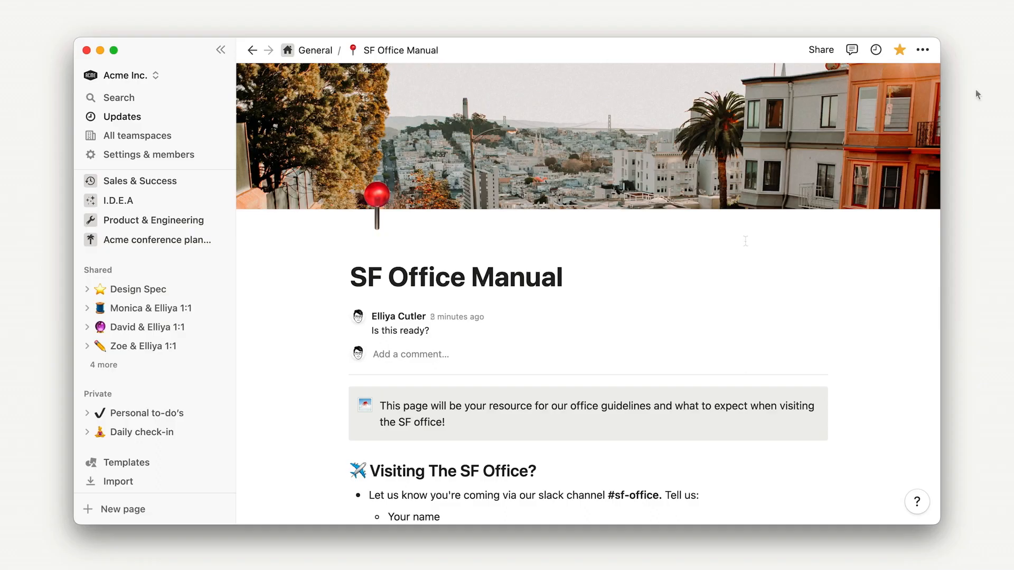
Step: Share the SF Office Manual page to the web and set its public link to expire in a day
{"action": "left_click", "coordinate": [820, 50]}
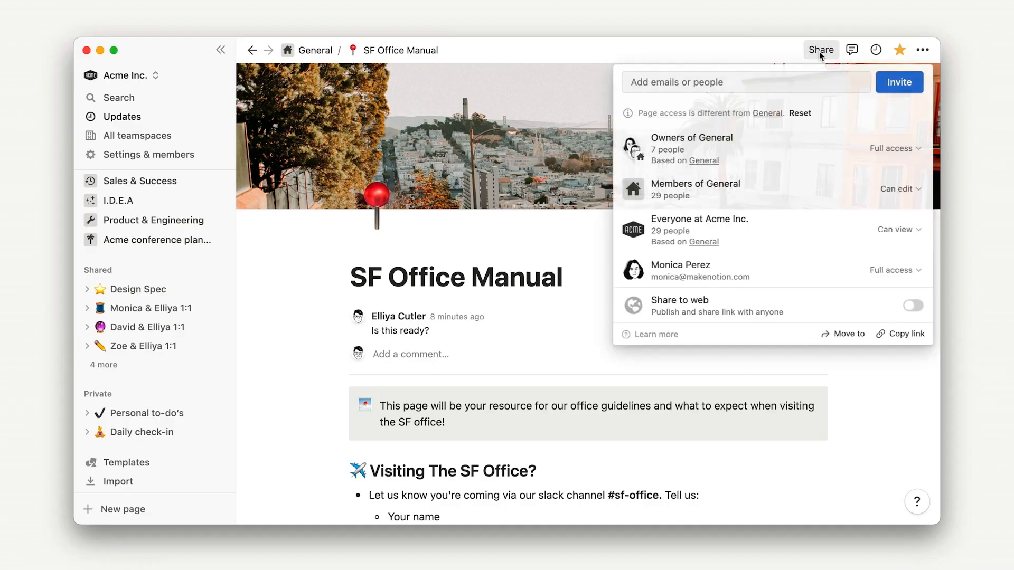
{"action": "left_click", "coordinate": [913, 306]}
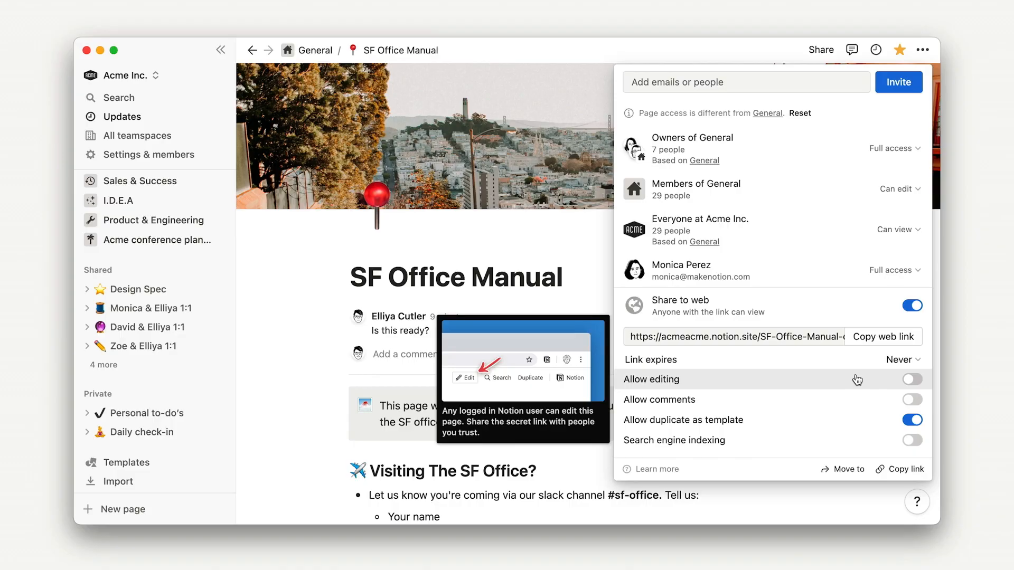
{"action": "left_click", "coordinate": [905, 362]}
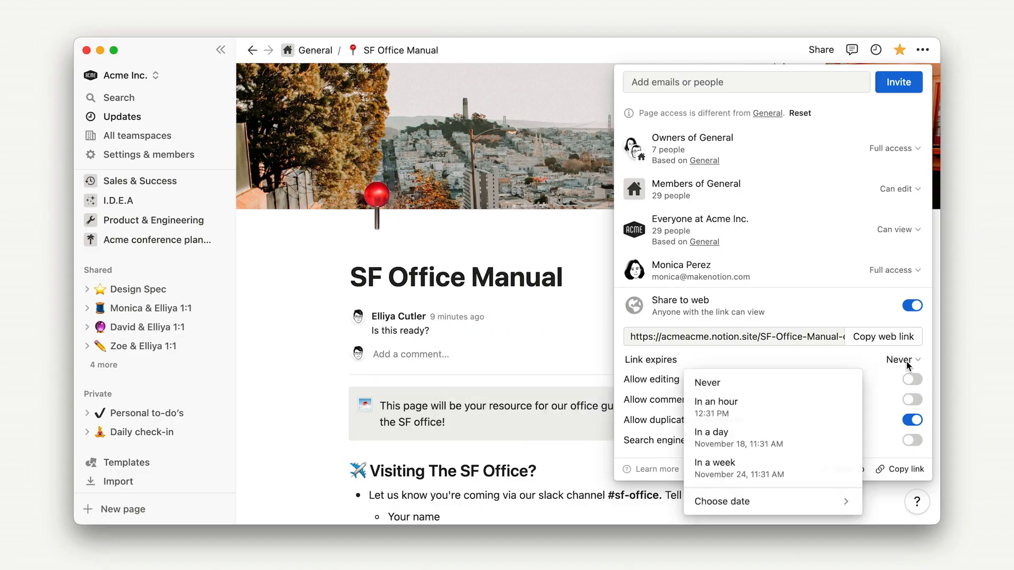
{"action": "left_click", "coordinate": [801, 443]}
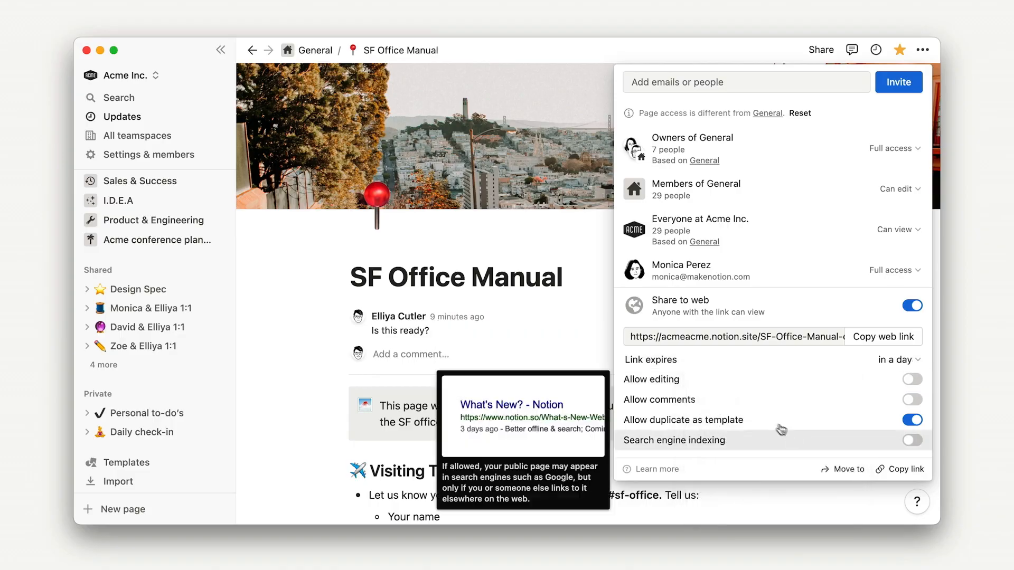
Step: Disallow duplicating the web-shared SF Office Manual page as a template
{"action": "mouse_move", "coordinate": [749, 406]}
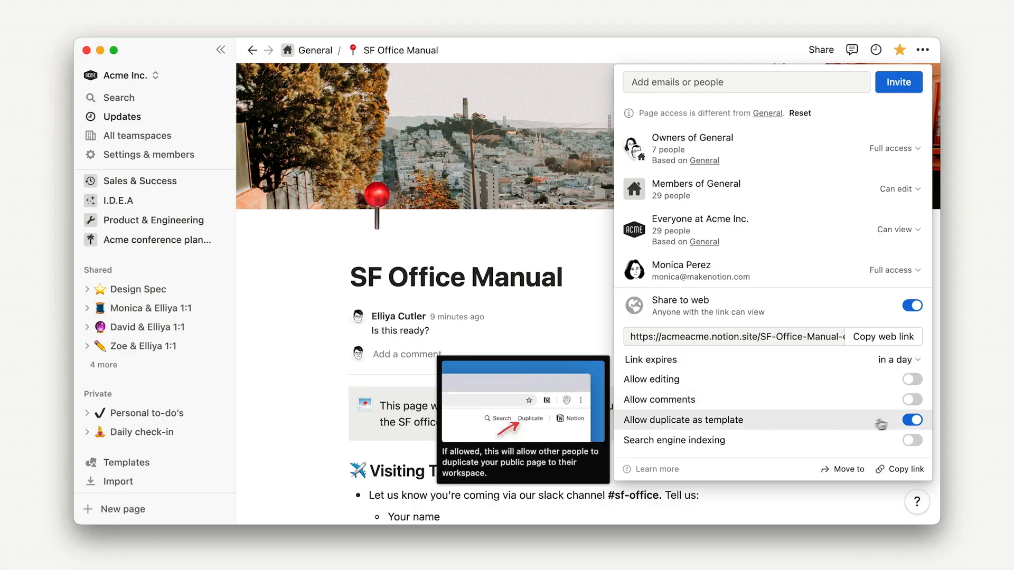
{"action": "left_click", "coordinate": [913, 421]}
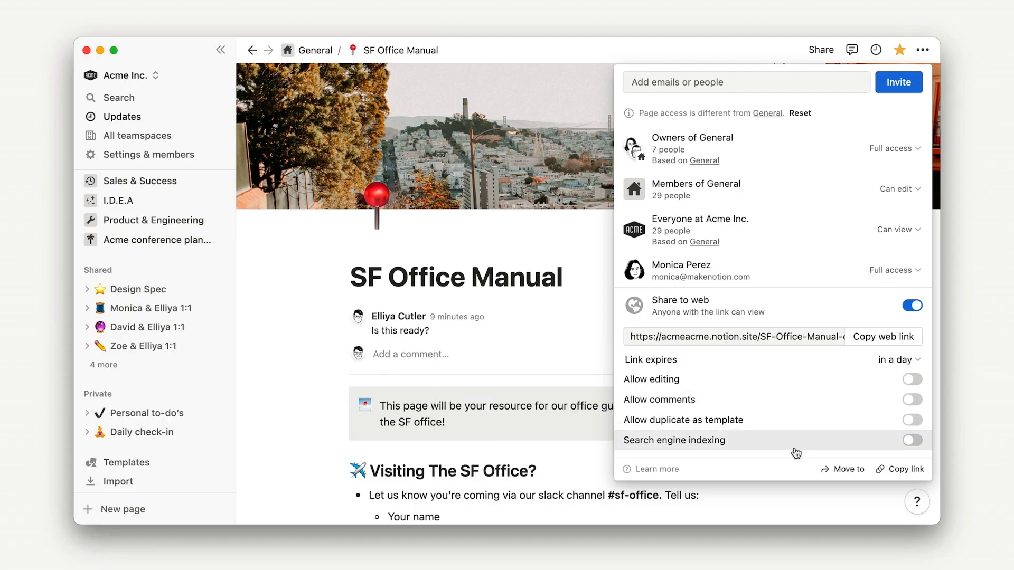
{"action": "mouse_move", "coordinate": [798, 449]}
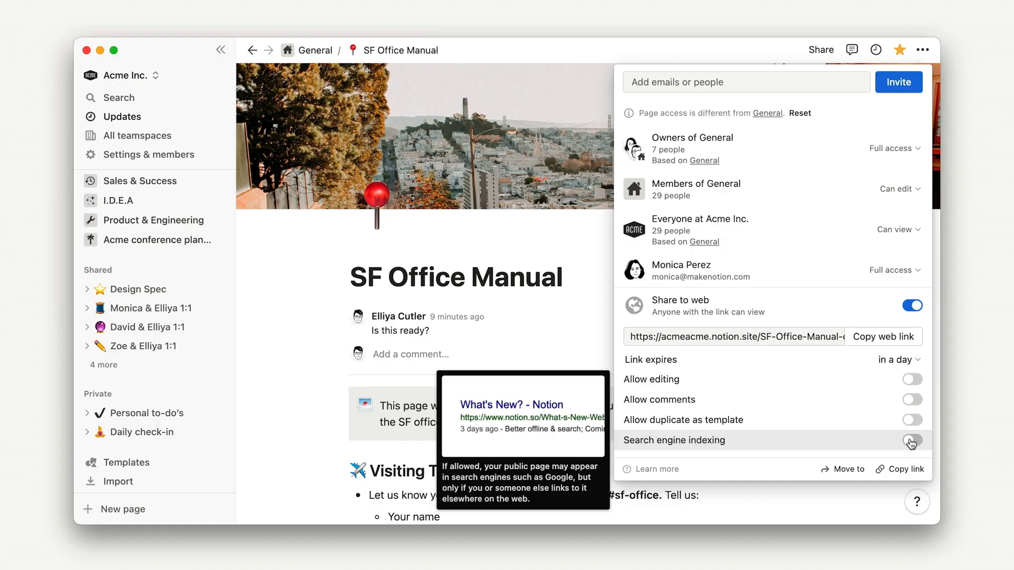
{"action": "left_click", "coordinate": [598, 354]}
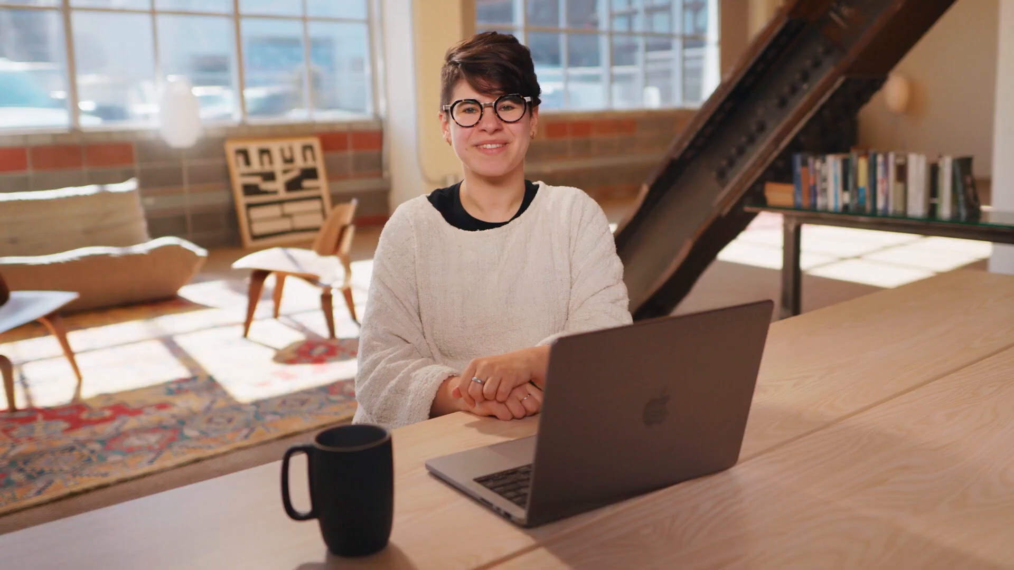